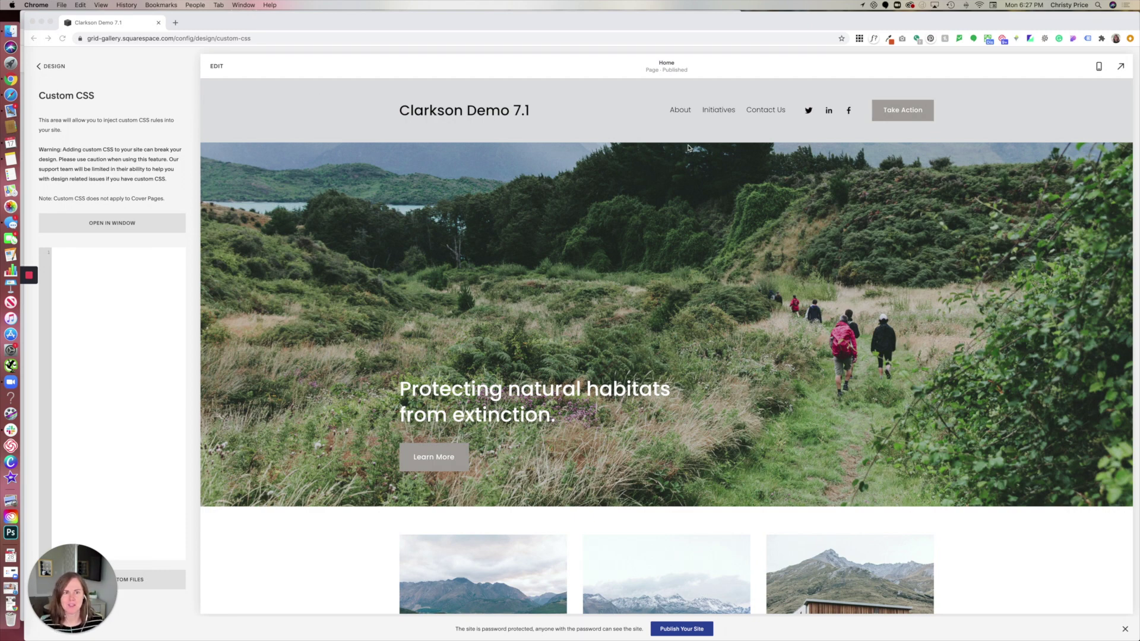
- Open the About page in the site preview and switch it into editing mode
click(680, 109)
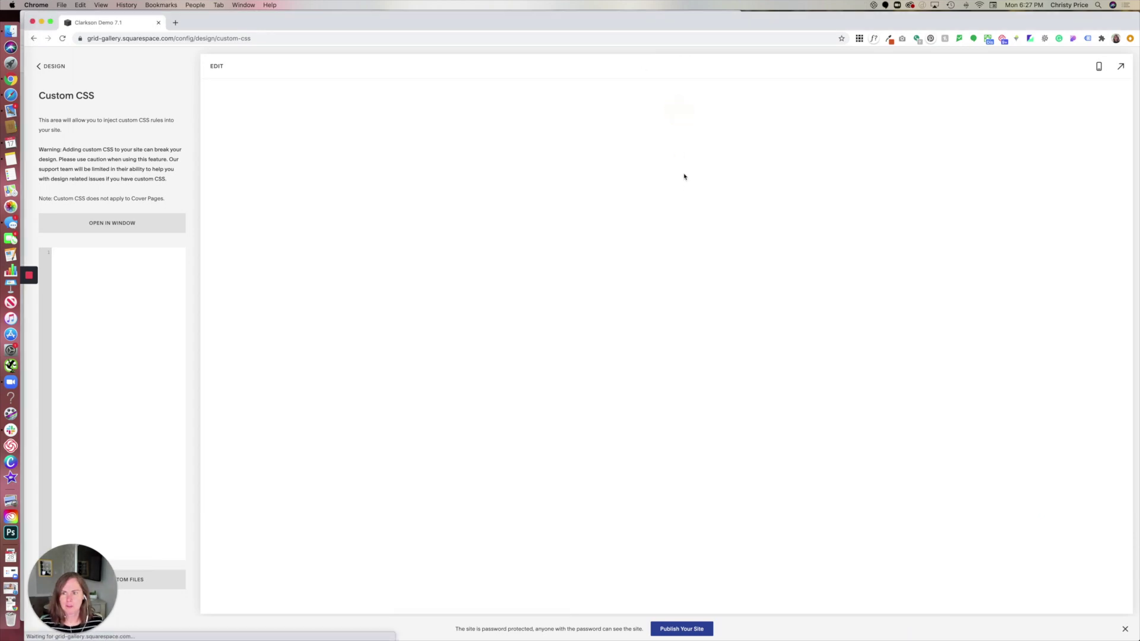
scroll(684, 176, down, 10)
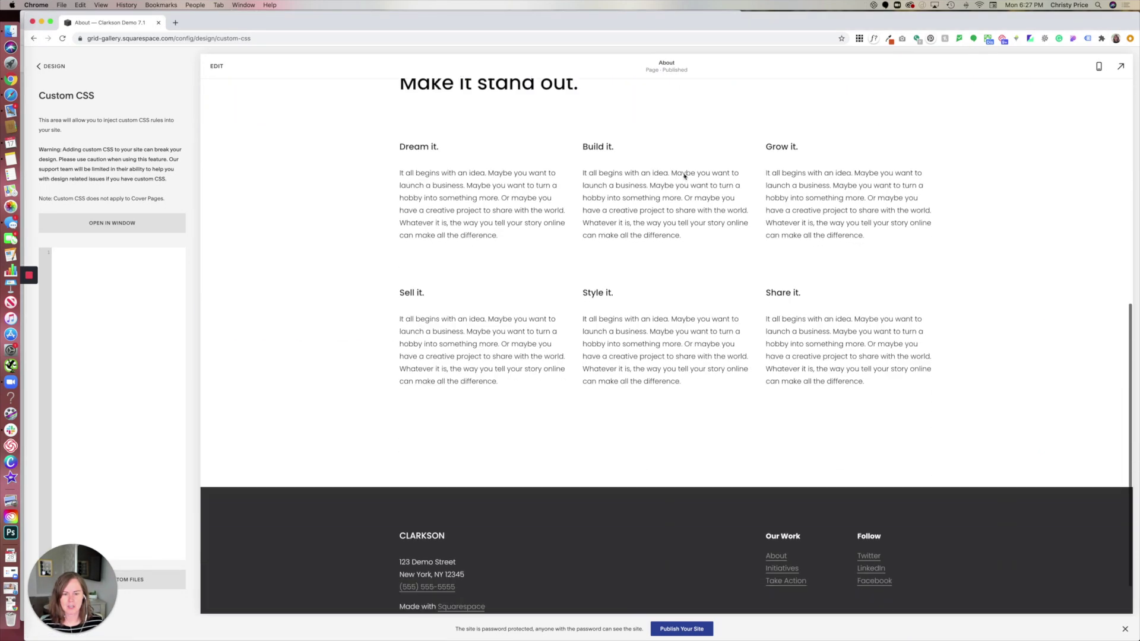
scroll(521, 173, up, 10)
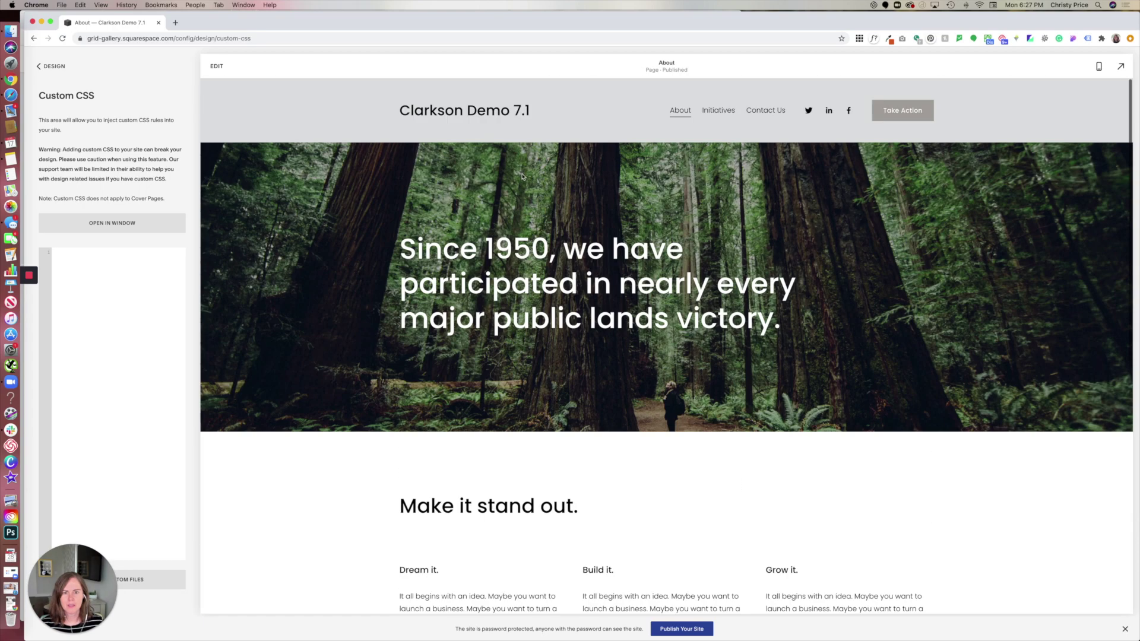
scroll(521, 174, down, 10)
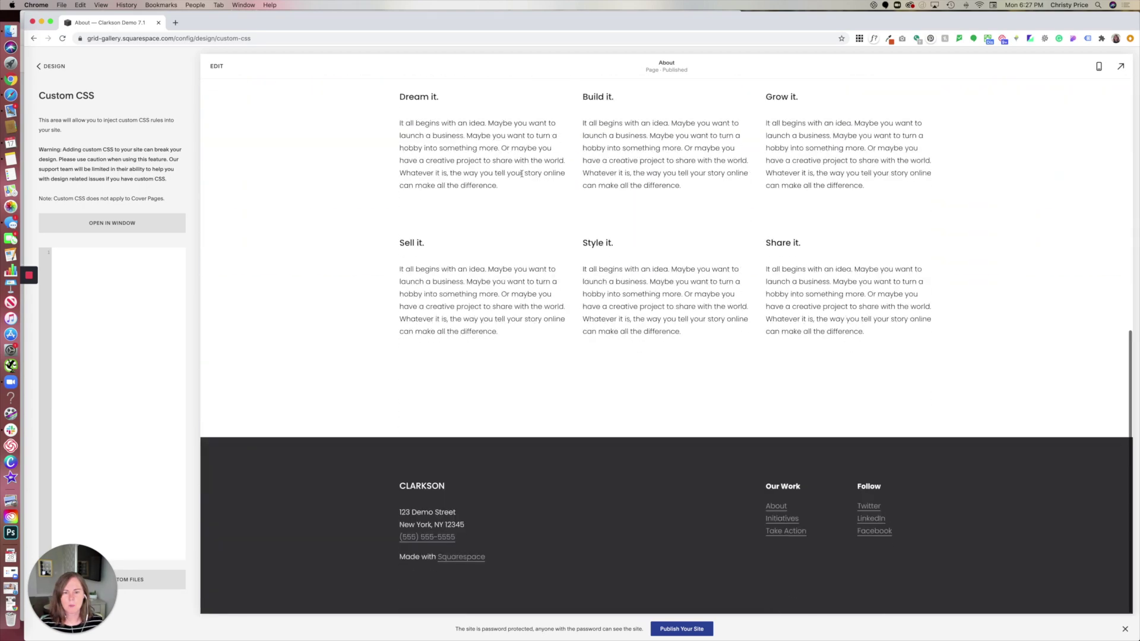
click(217, 68)
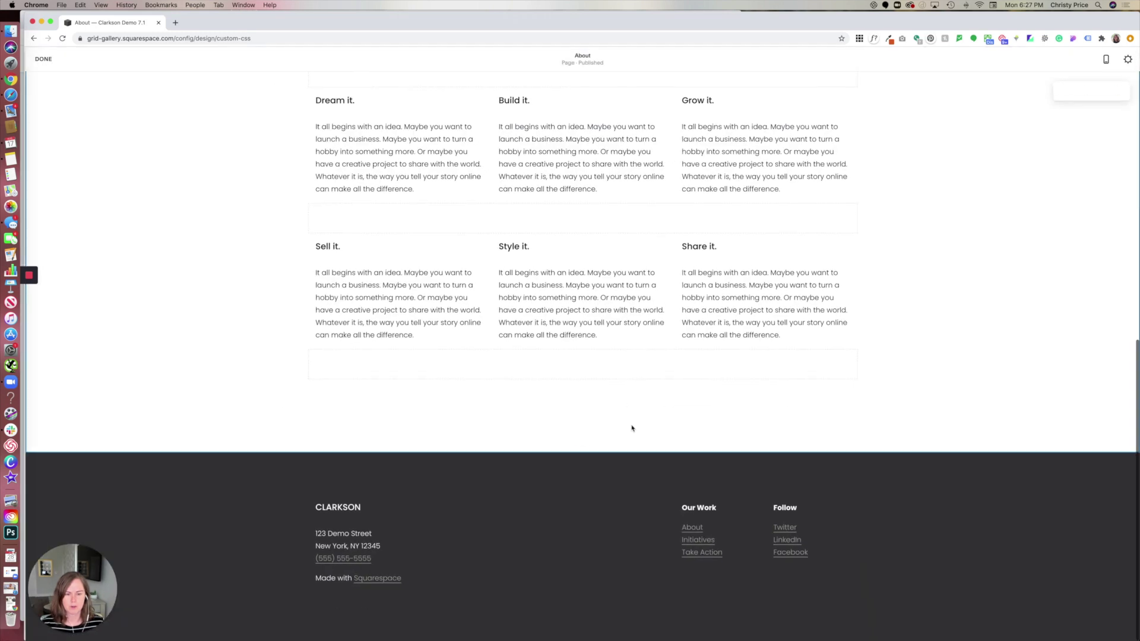
click(583, 454)
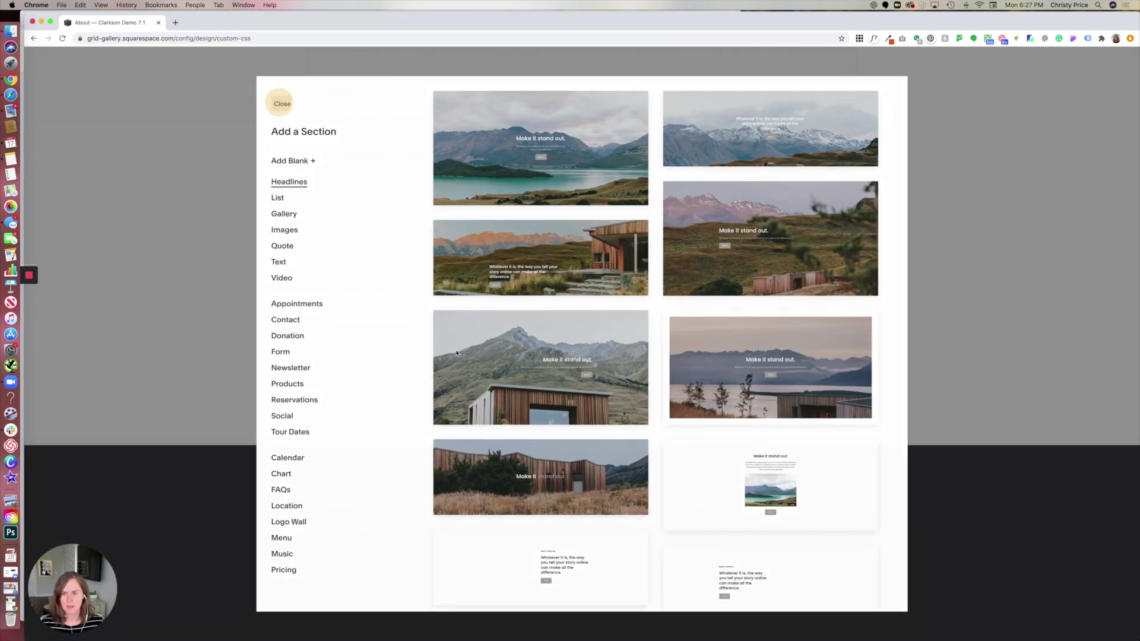
- Add a blank section to the site footer
click(280, 97)
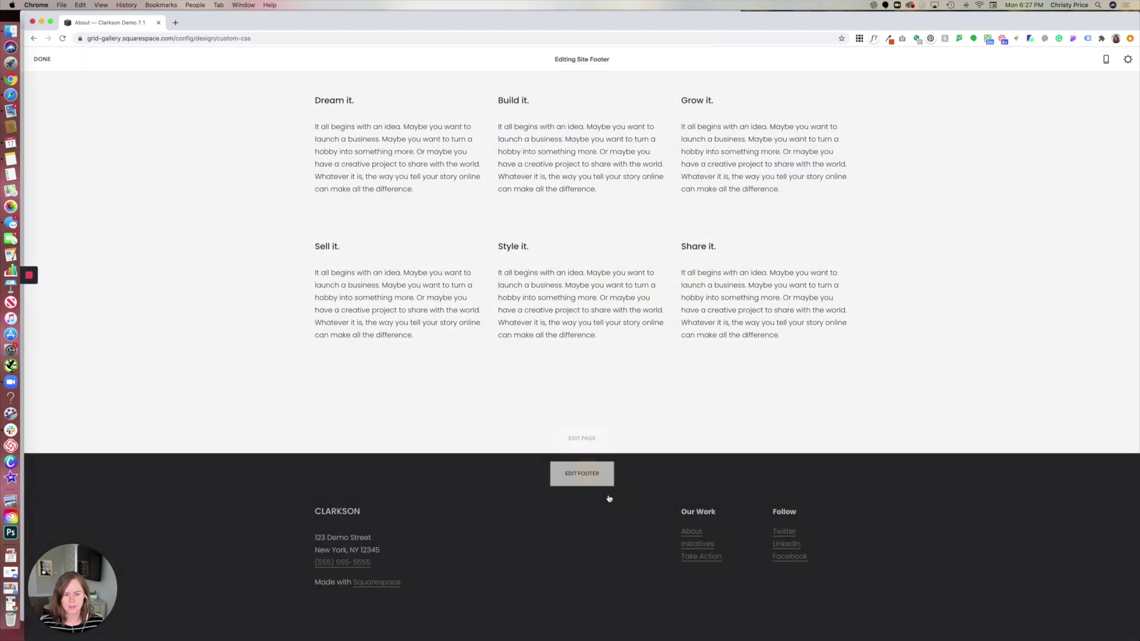
click(584, 473)
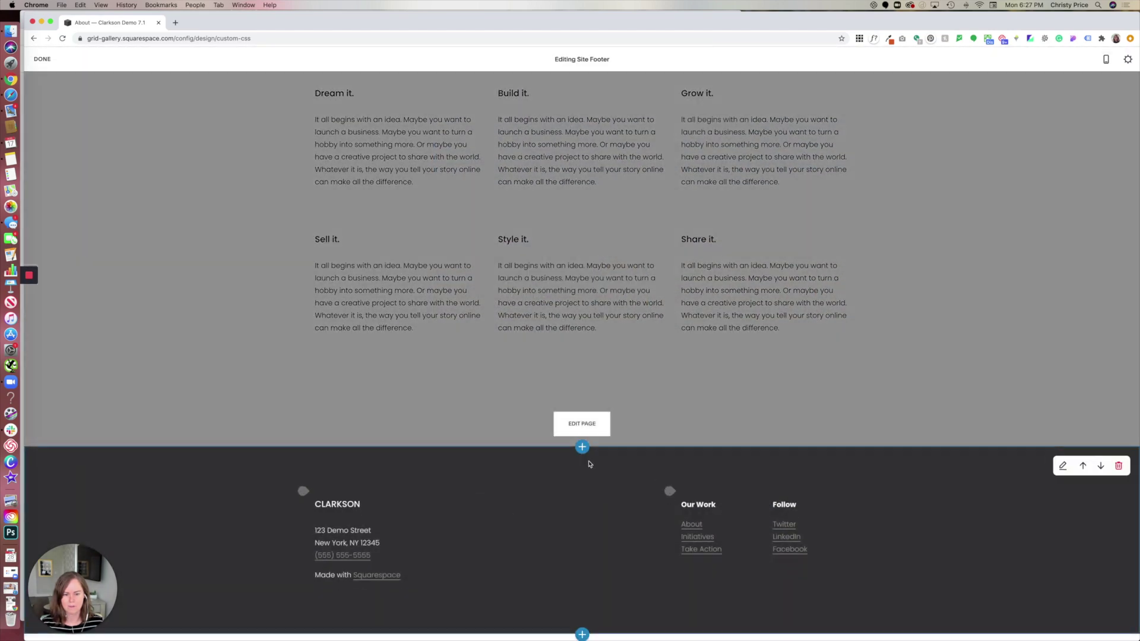
click(581, 449)
click(293, 159)
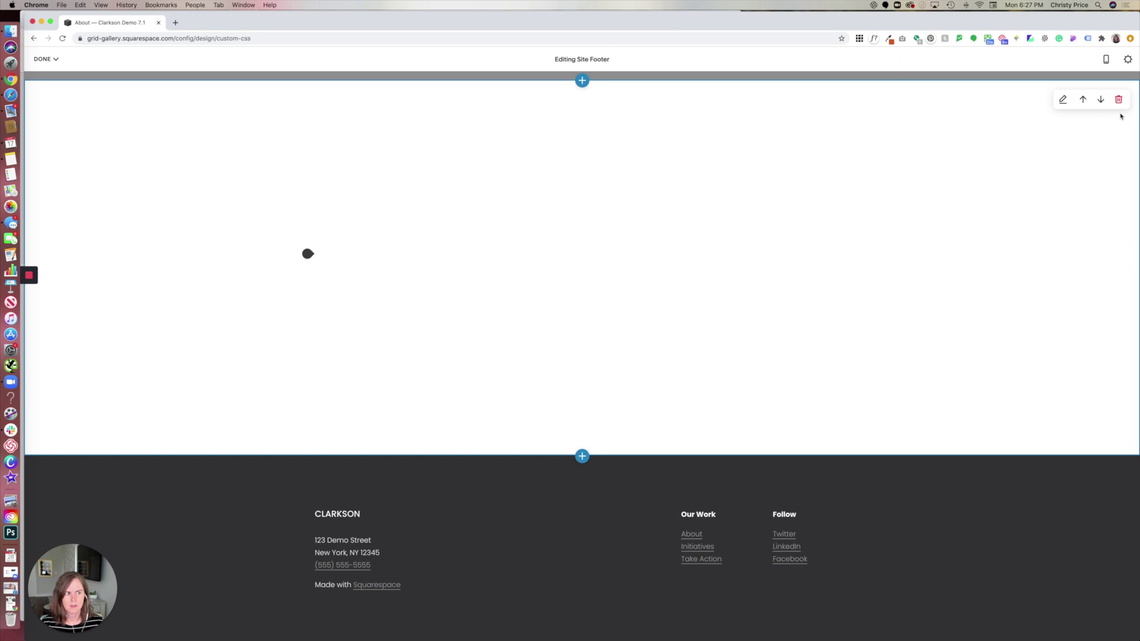
- Give the new footer section the Dark Minimal theme and a custom height of 10
click(1062, 99)
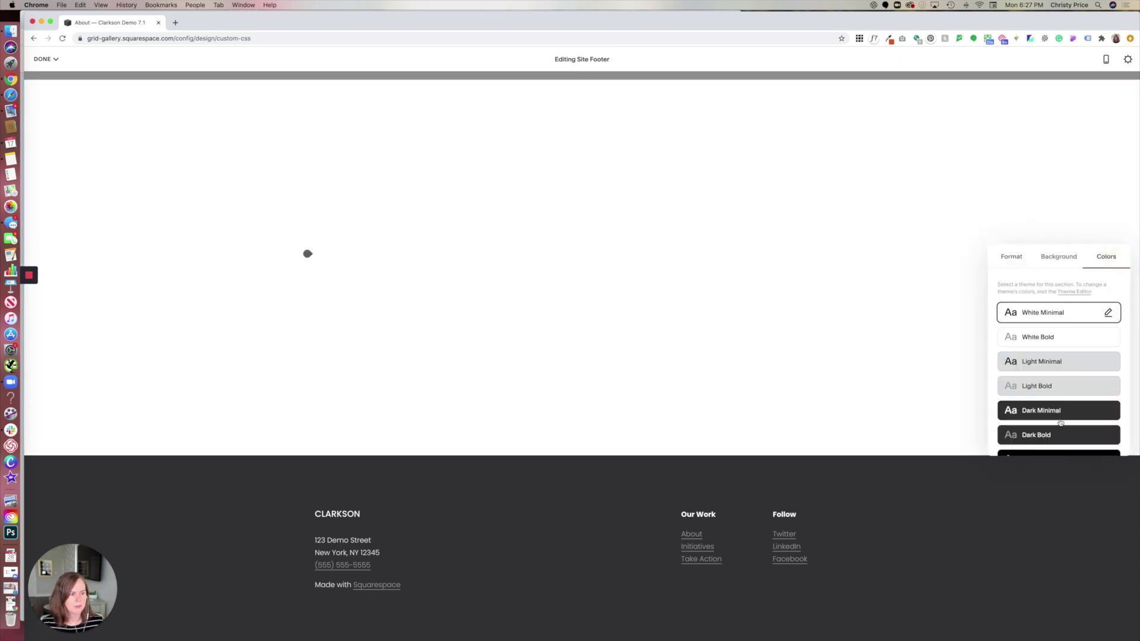
click(1060, 410)
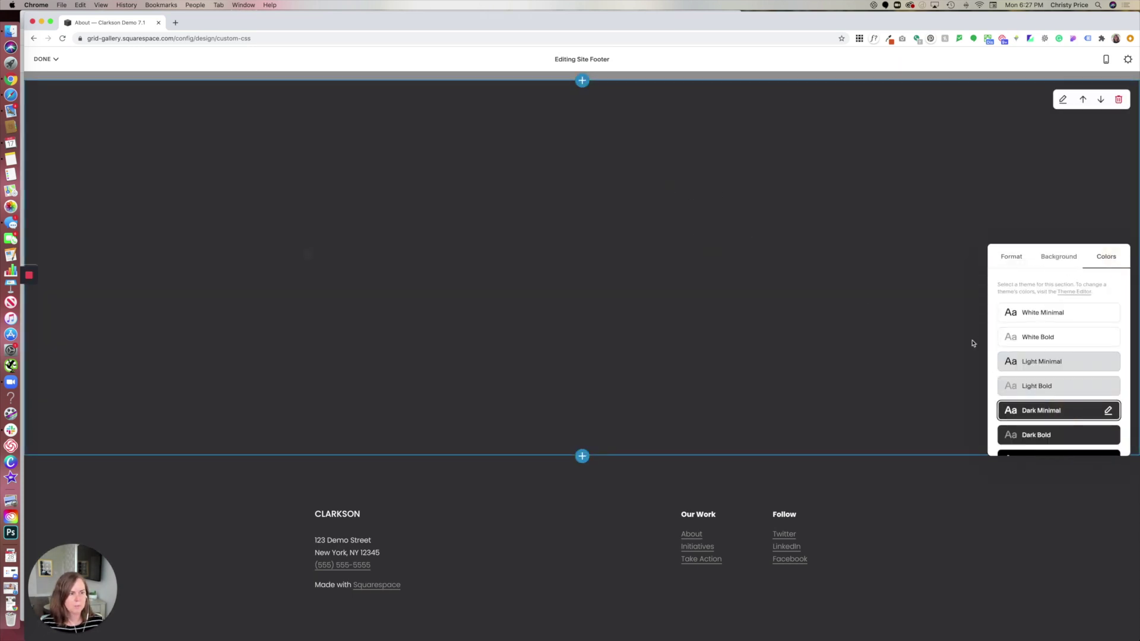
click(1062, 101)
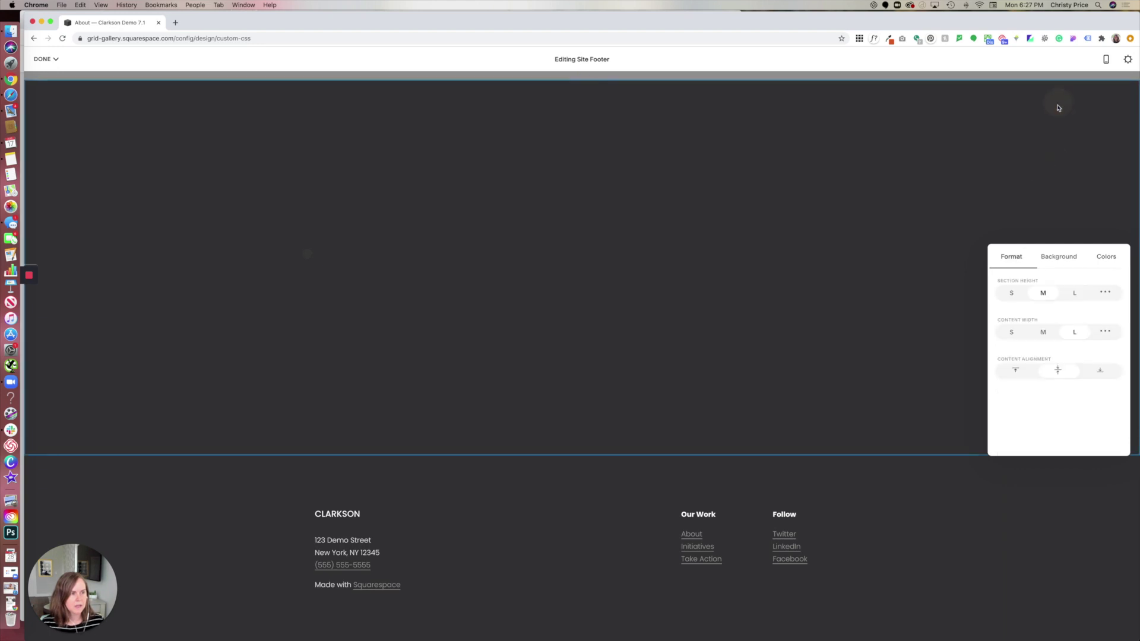
click(1010, 295)
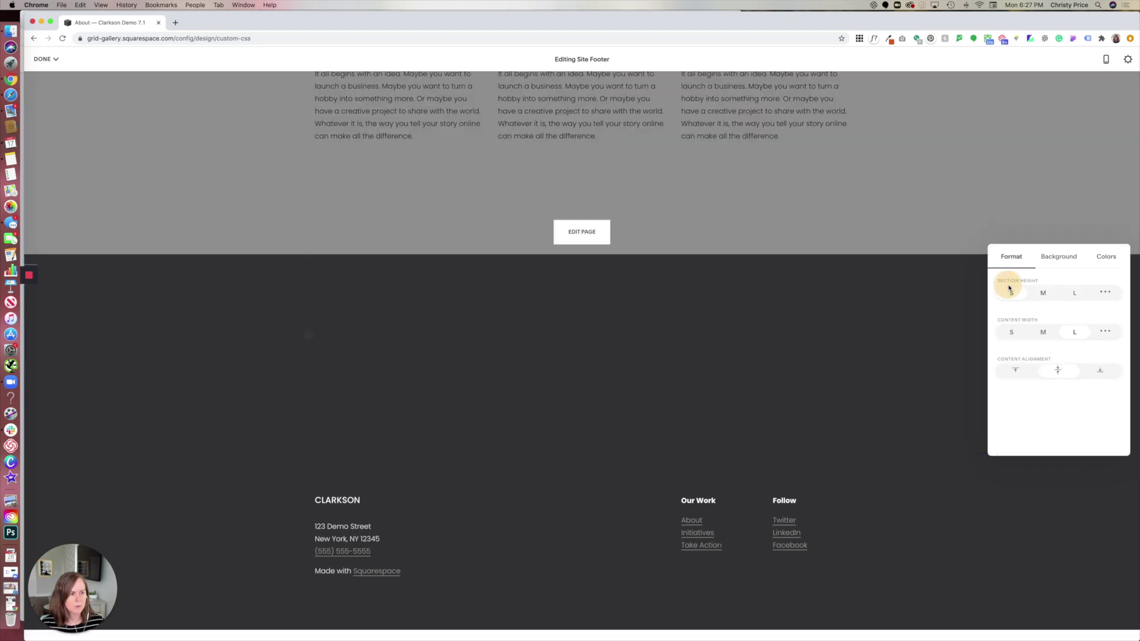
click(1104, 294)
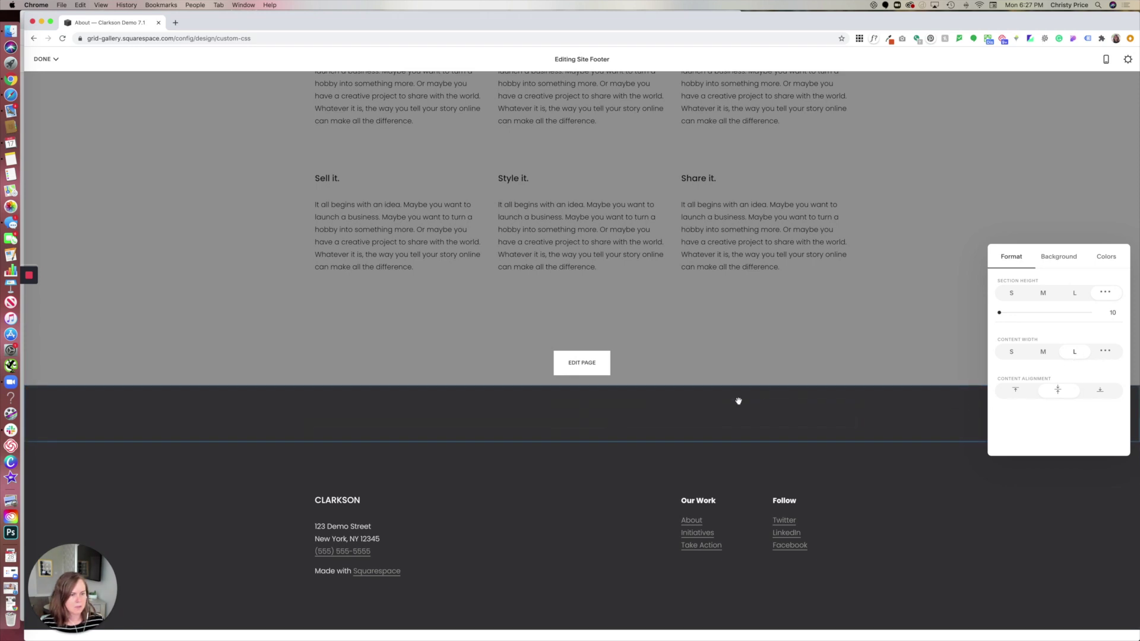
click(463, 425)
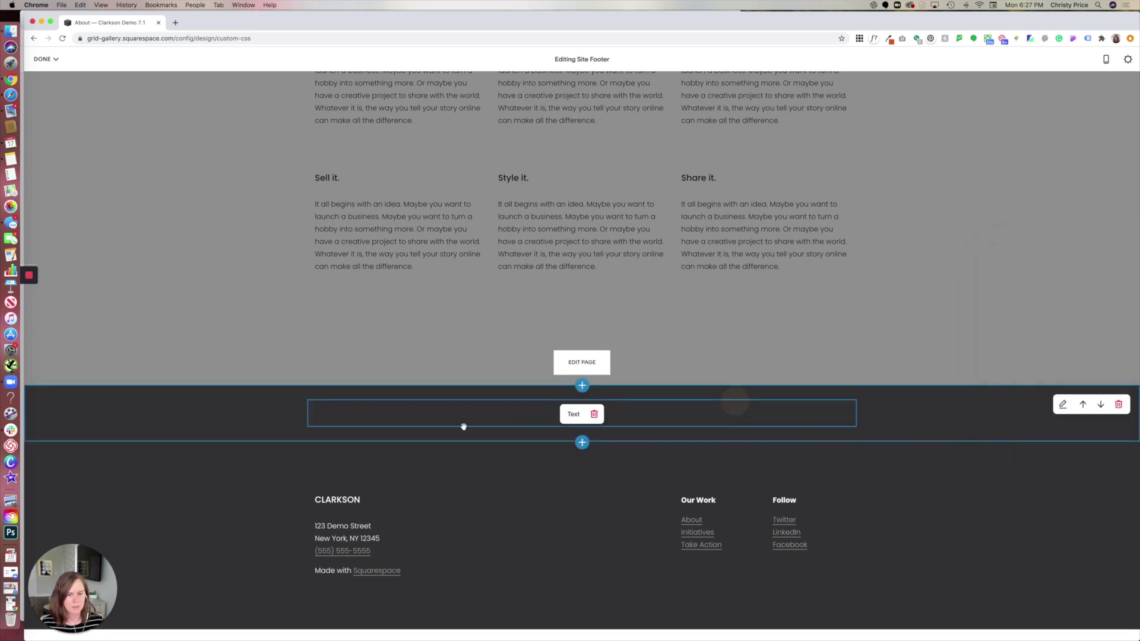
click(307, 399)
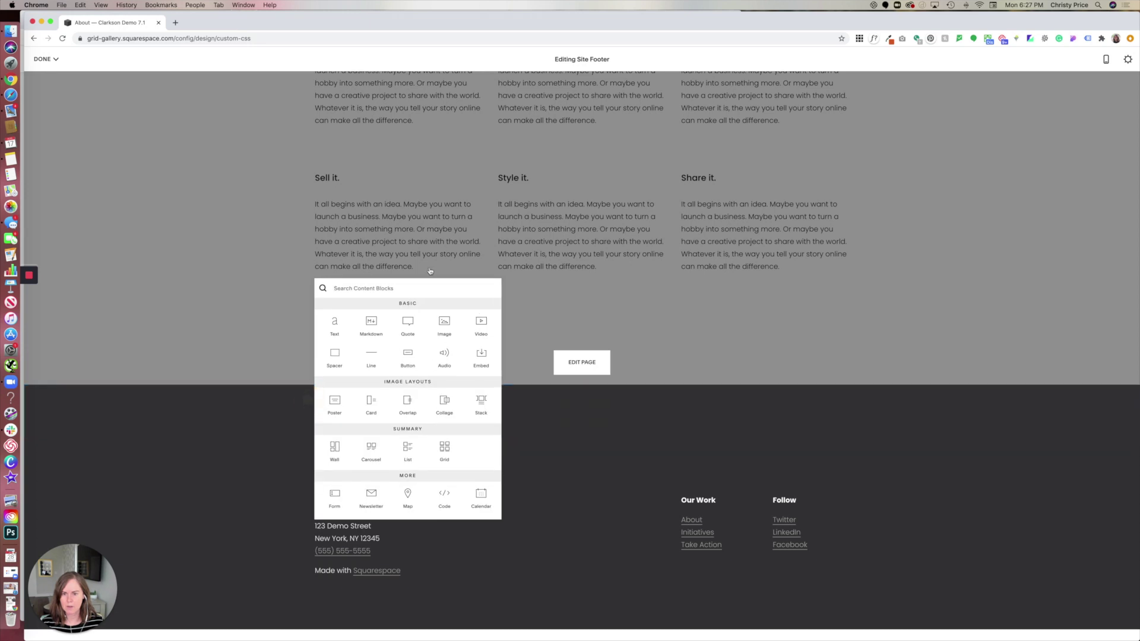
- Insert an Instagram block and fit all its feed thumbnails into one row
text(ins)
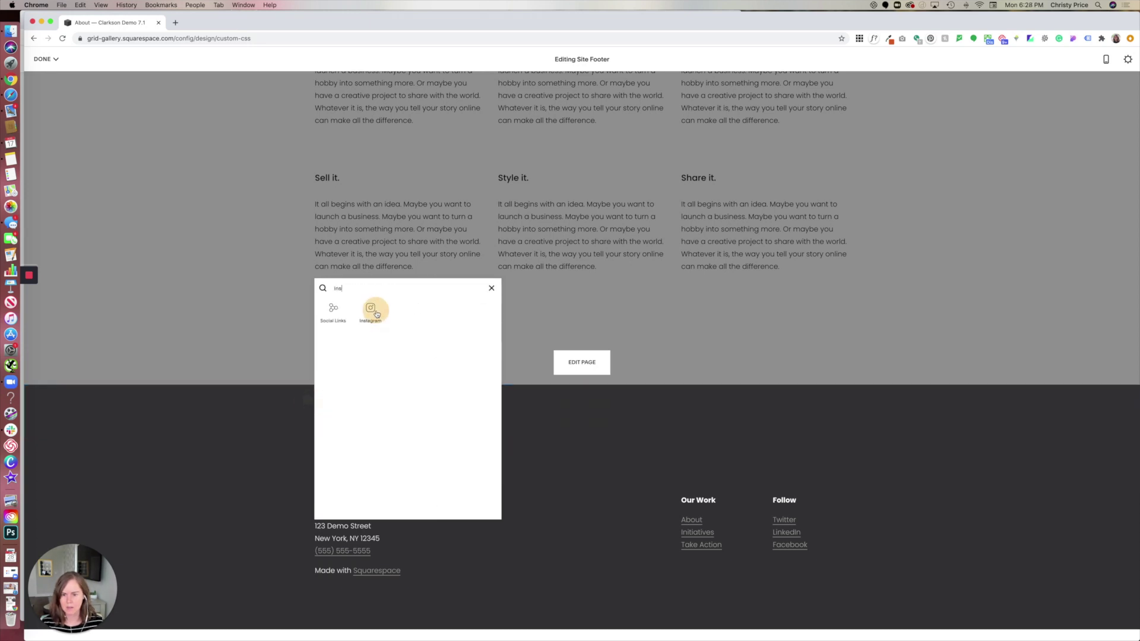
click(371, 309)
scroll(842, 456, down, 3)
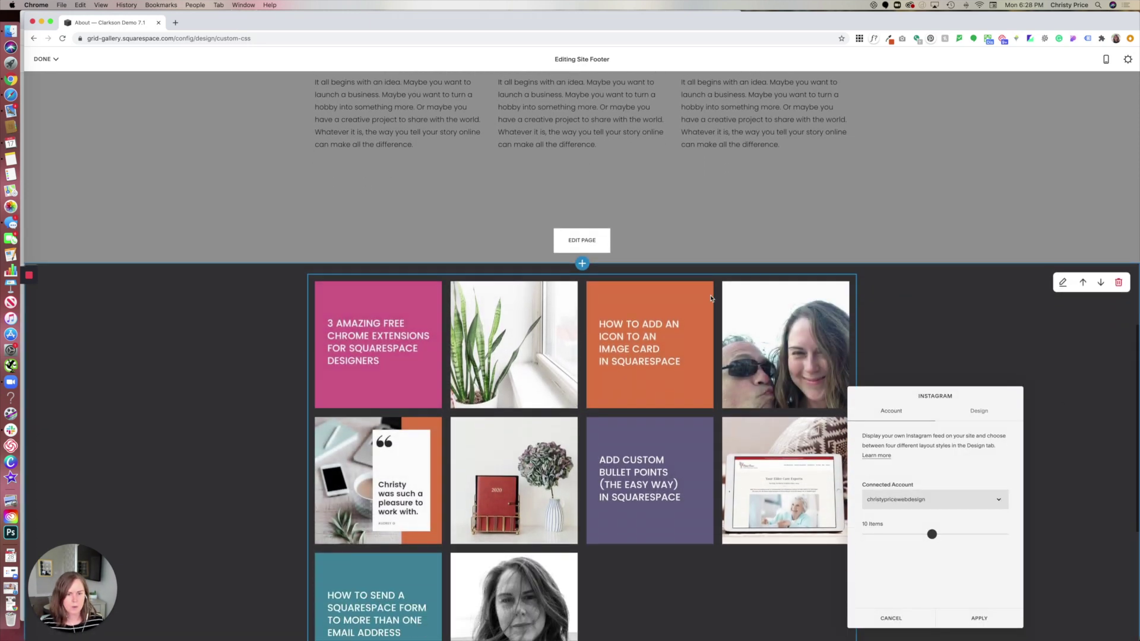
click(987, 411)
scroll(923, 518, down, 2)
drag(923, 497, 998, 497)
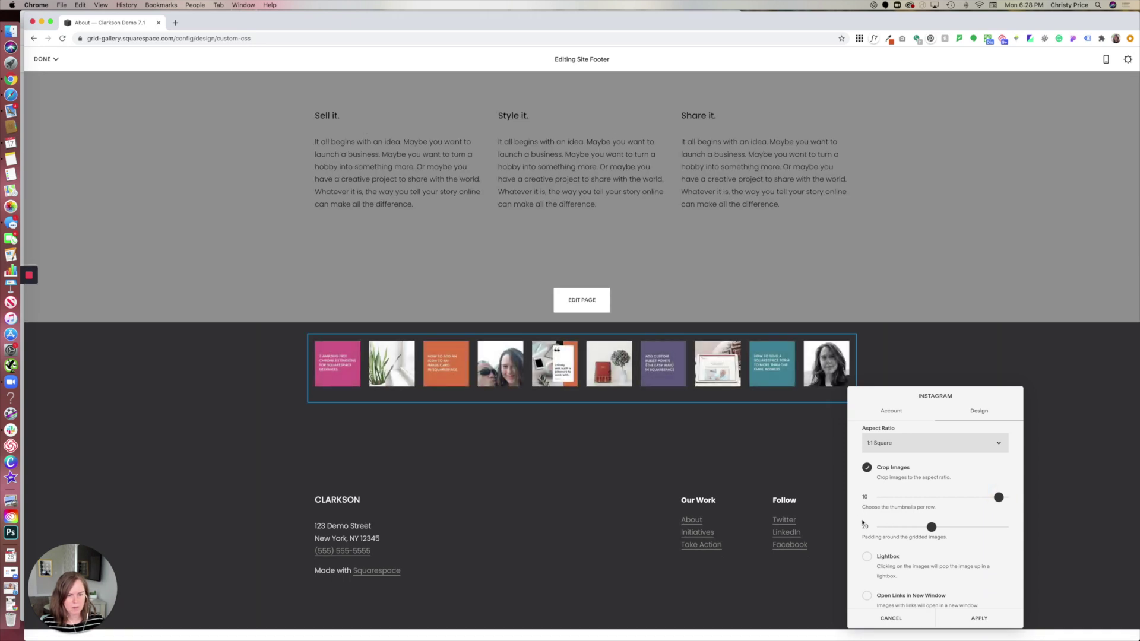
scroll(878, 517, down, 1)
scroll(887, 475, up, 3)
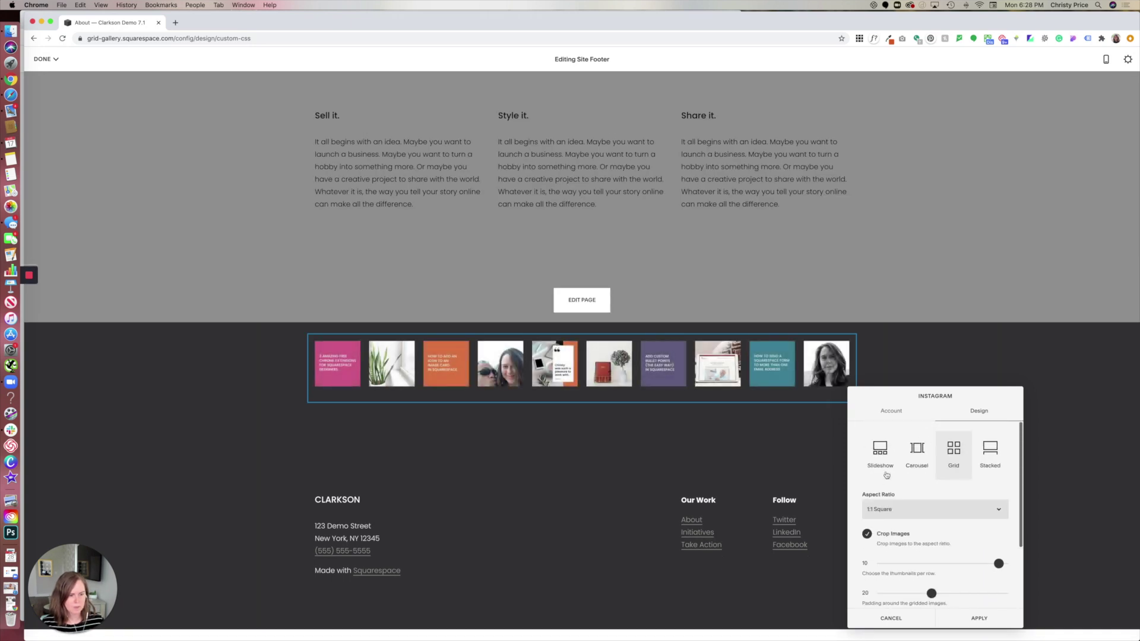
click(890, 411)
click(960, 415)
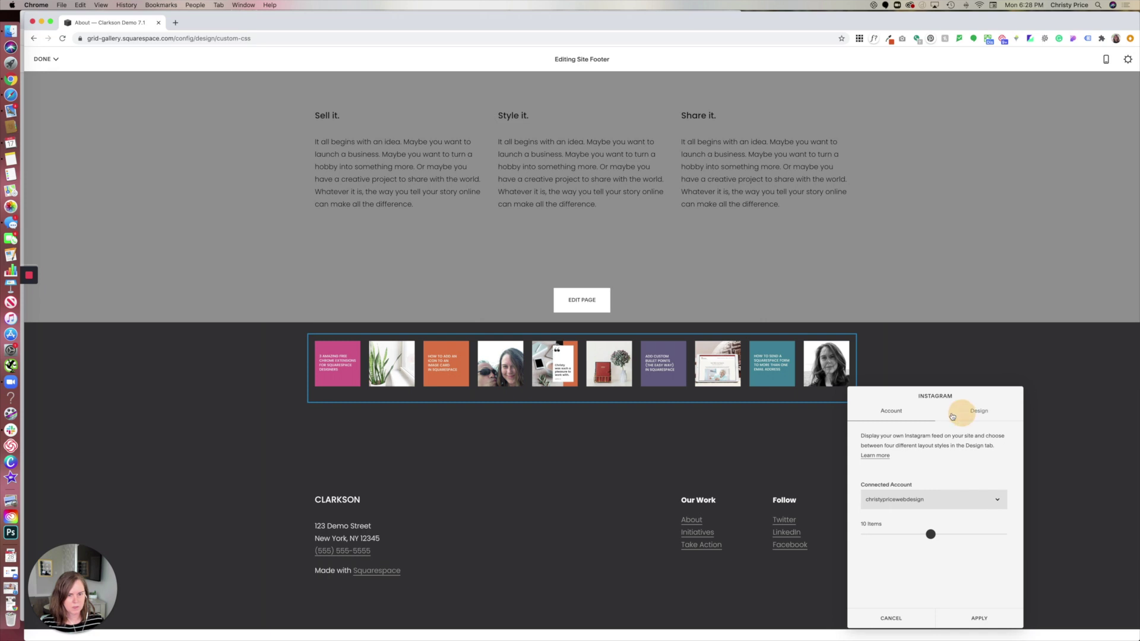
- Apply the Instagram block settings and save the footer changes
click(979, 619)
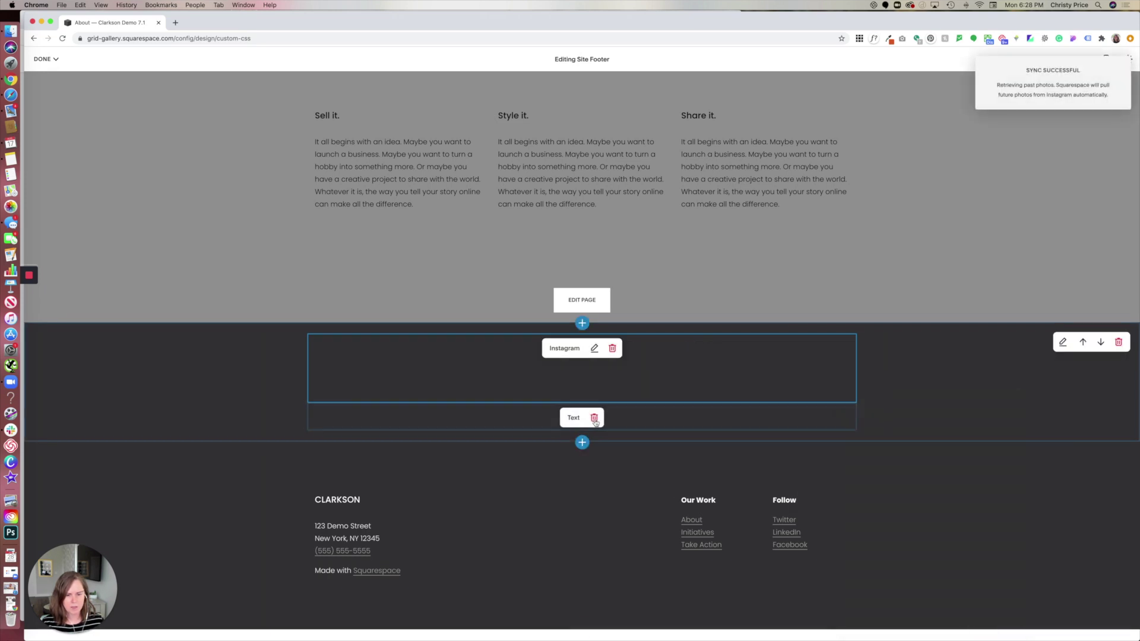
click(638, 423)
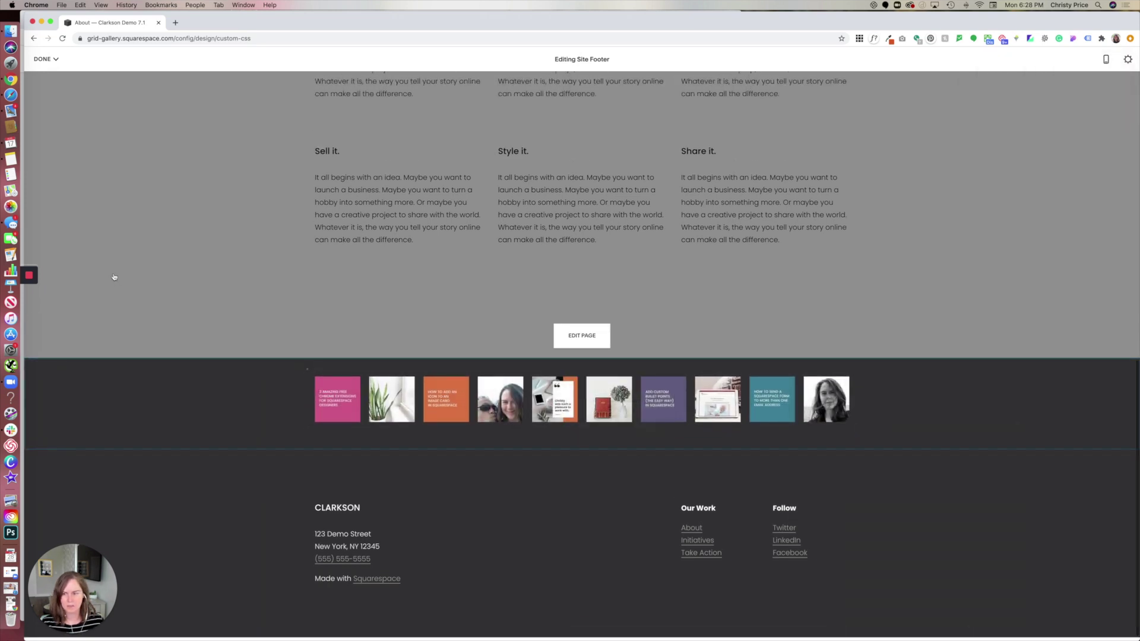
click(43, 59)
click(44, 76)
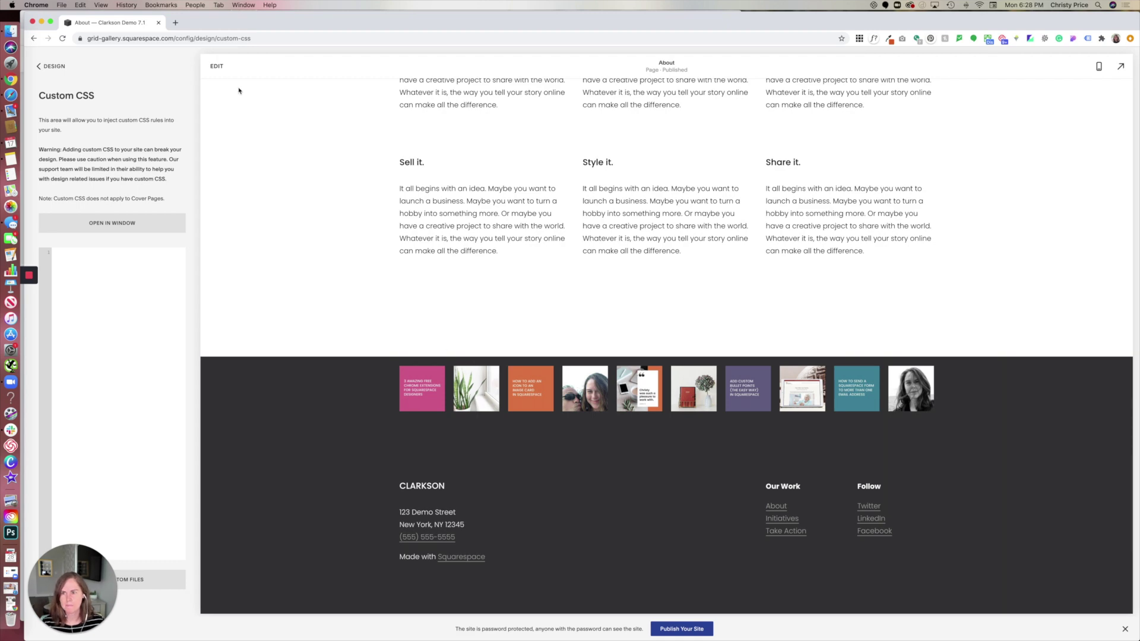
- Add a spacer block above the Instagram thumbnails in the footer
click(216, 66)
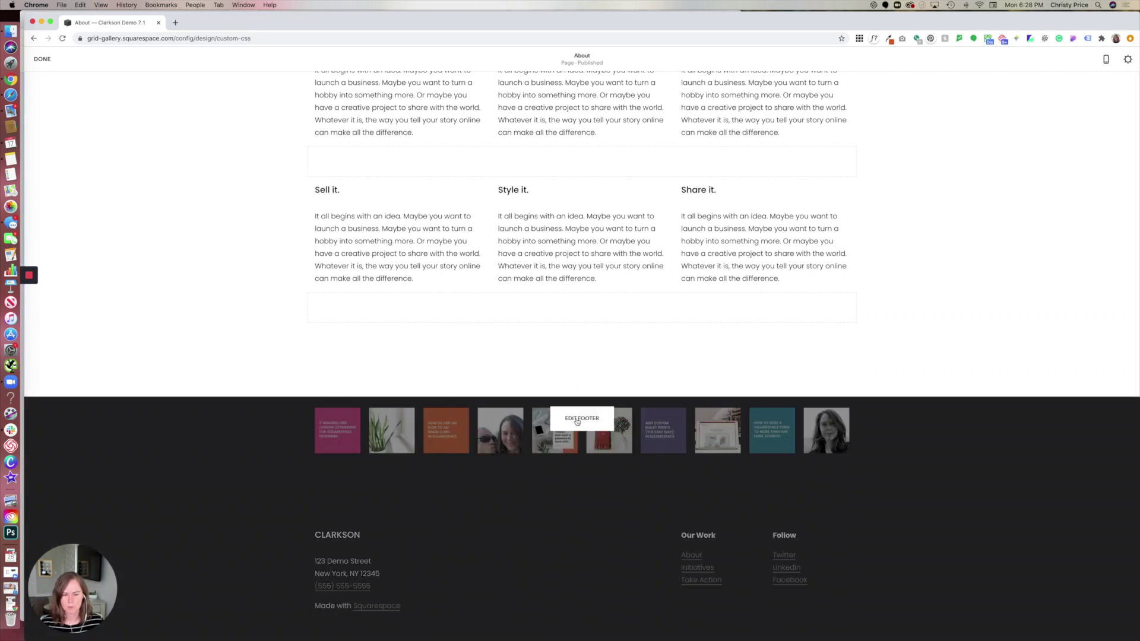
click(581, 419)
click(300, 362)
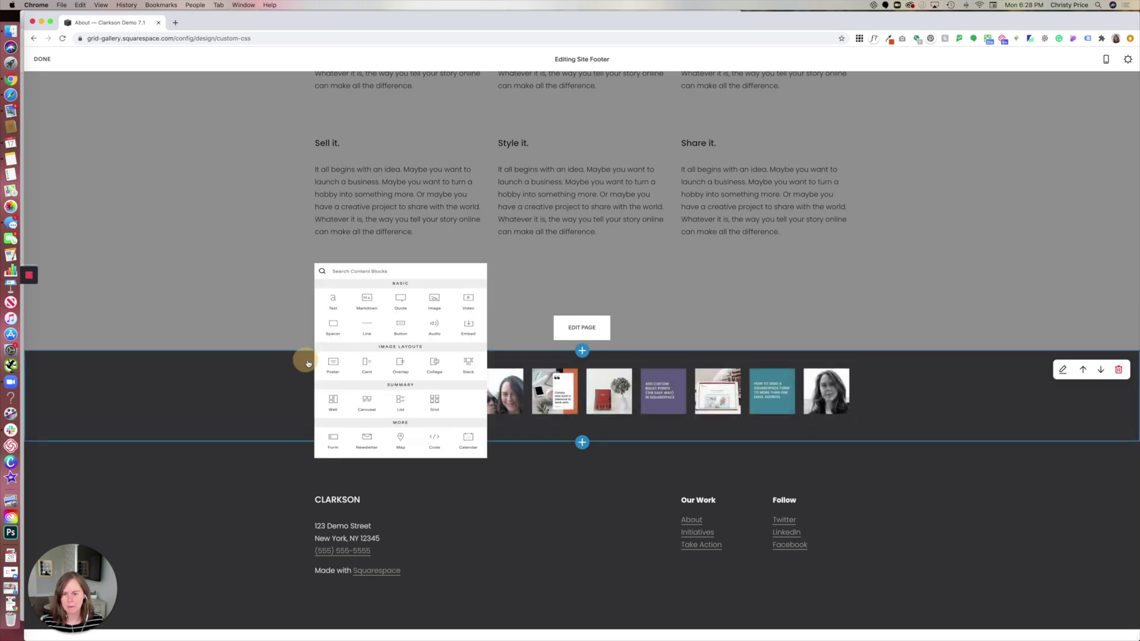
click(331, 318)
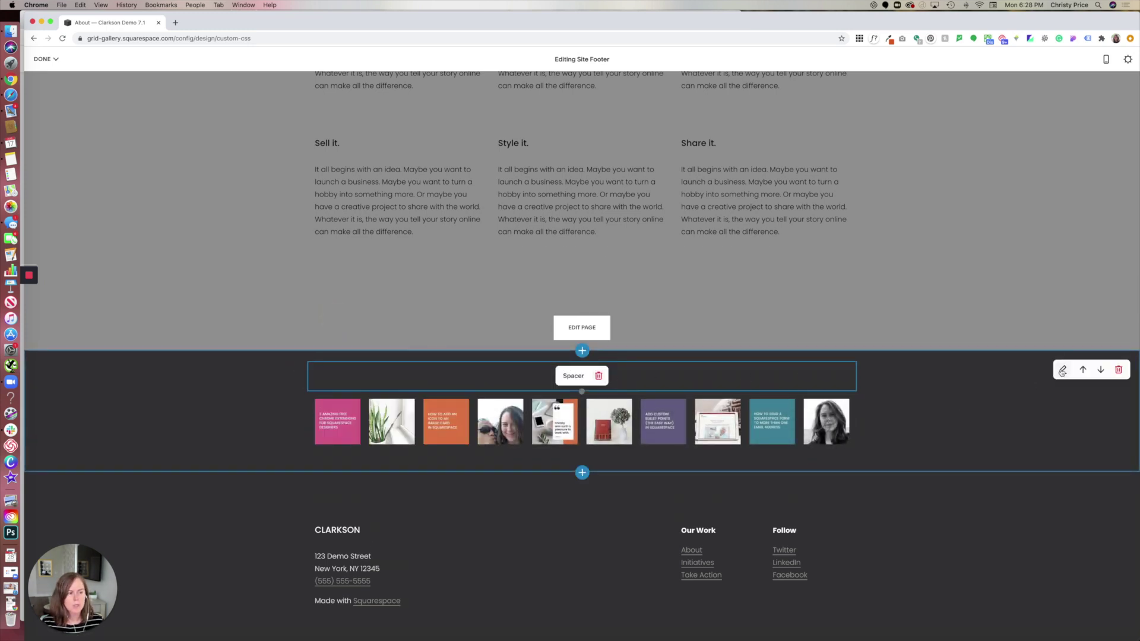
- Review the footer section's format settings, then save the site changes
click(1062, 369)
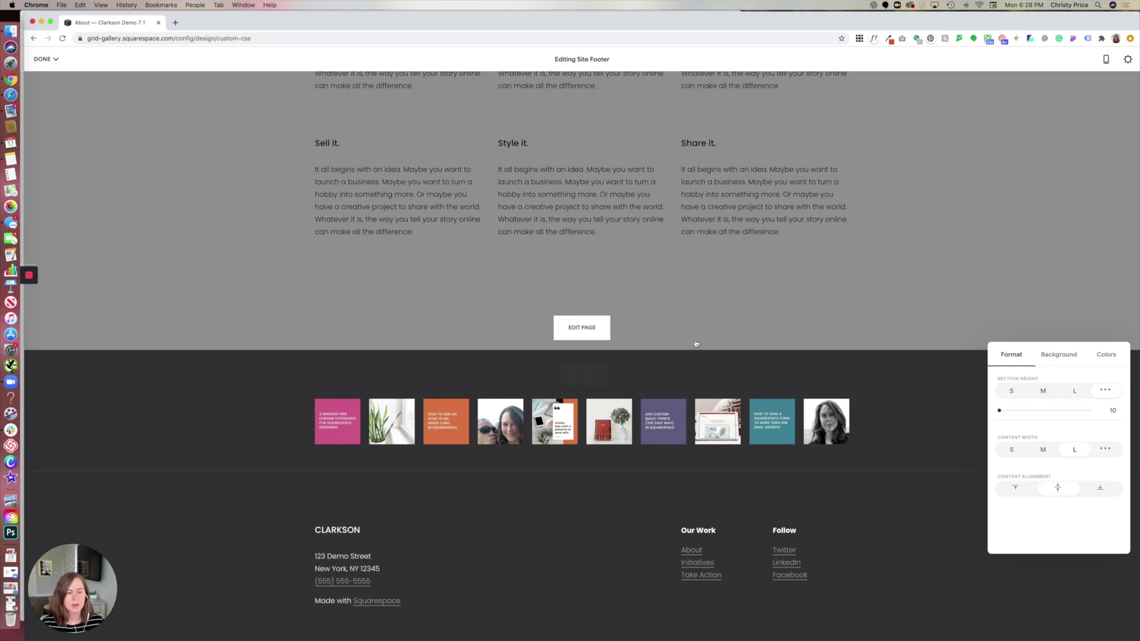
click(686, 309)
click(43, 59)
click(52, 72)
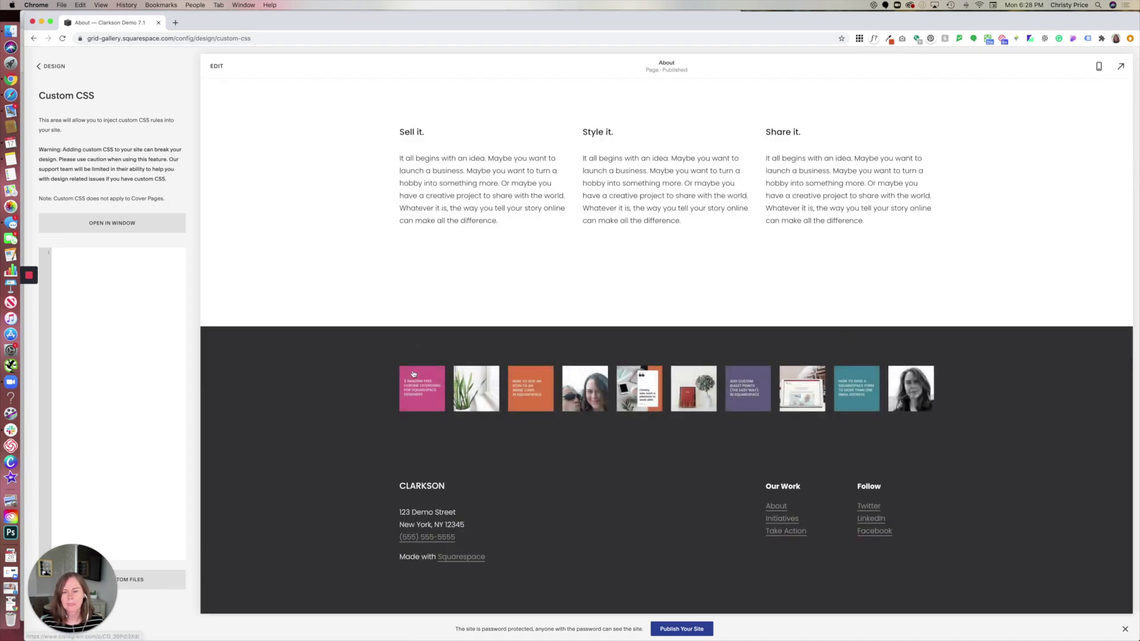
- Paste a CSS rule with padding 0, overflow hidden and max-width 100%, then reveal section IDs
click(121, 292)
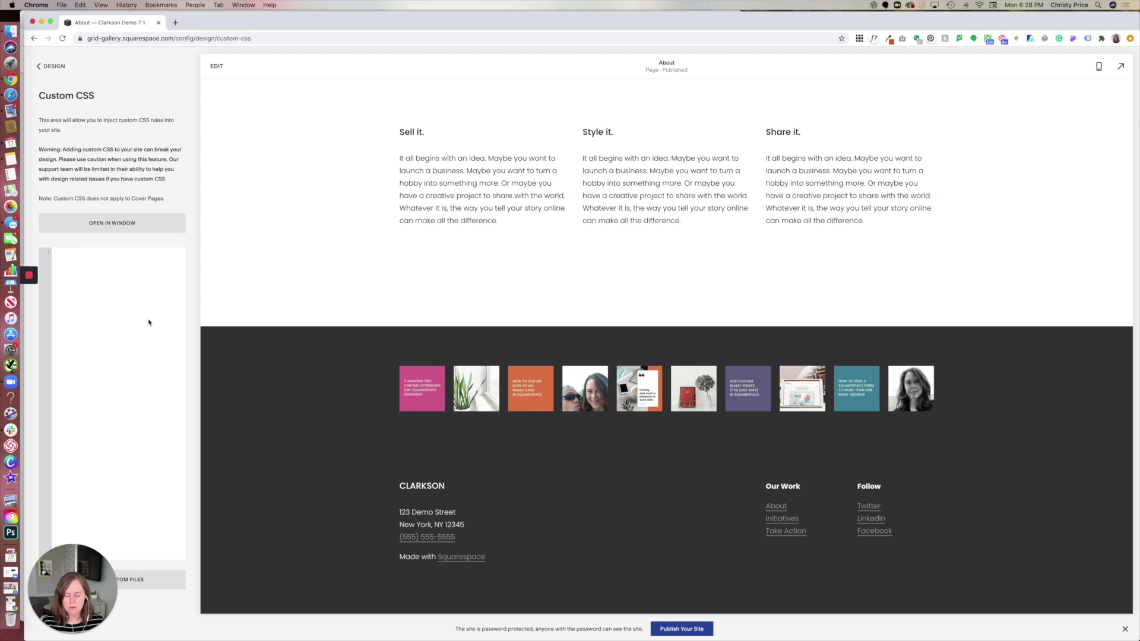
text(section[data-section-id="5f3b0f5a4b31496c55e8ba3e"] .content-wrapper {   padding:0!important;   overflow-x:hidden !important;   max-width: 100%!important;)
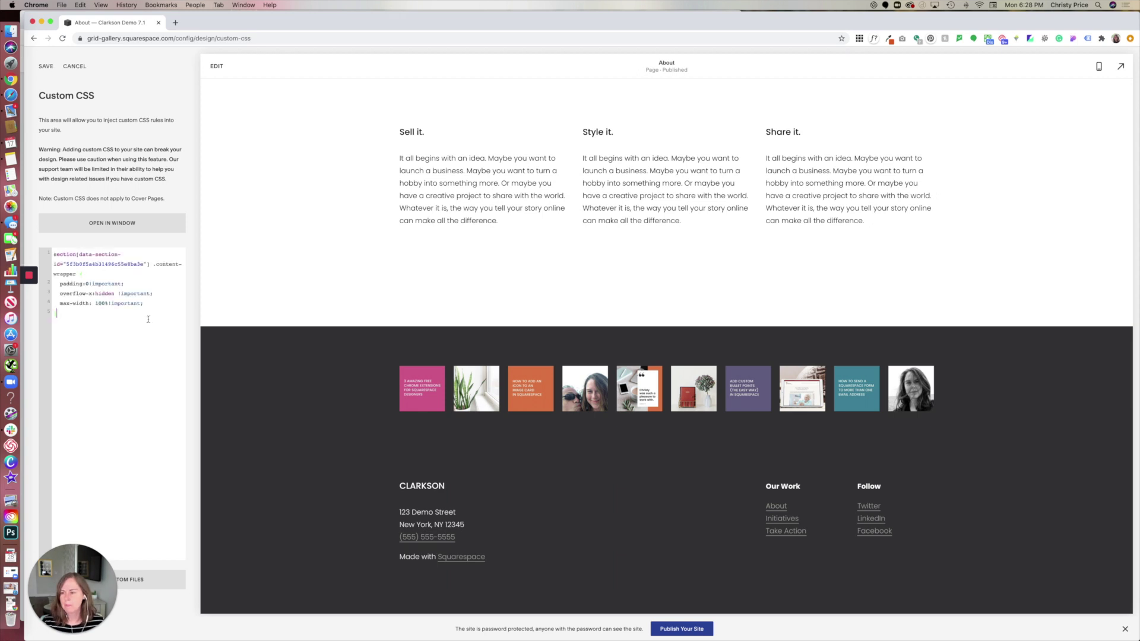
click(859, 39)
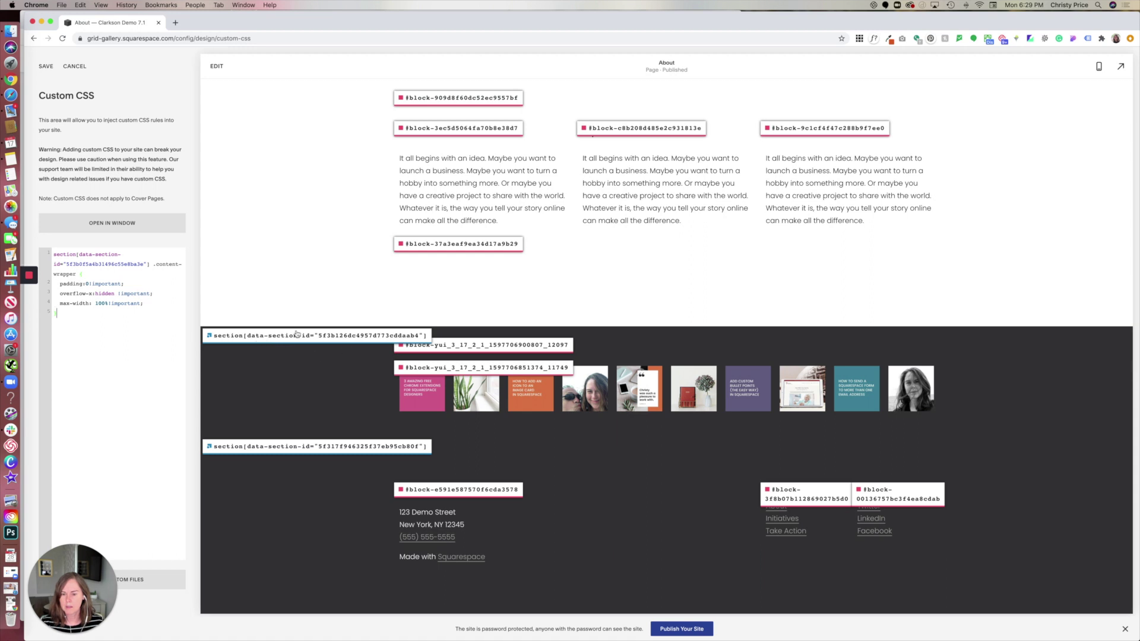
- Replace the CSS selector with the footer Instagram section's ID and save the CSS
click(374, 336)
drag(149, 264, 55, 253)
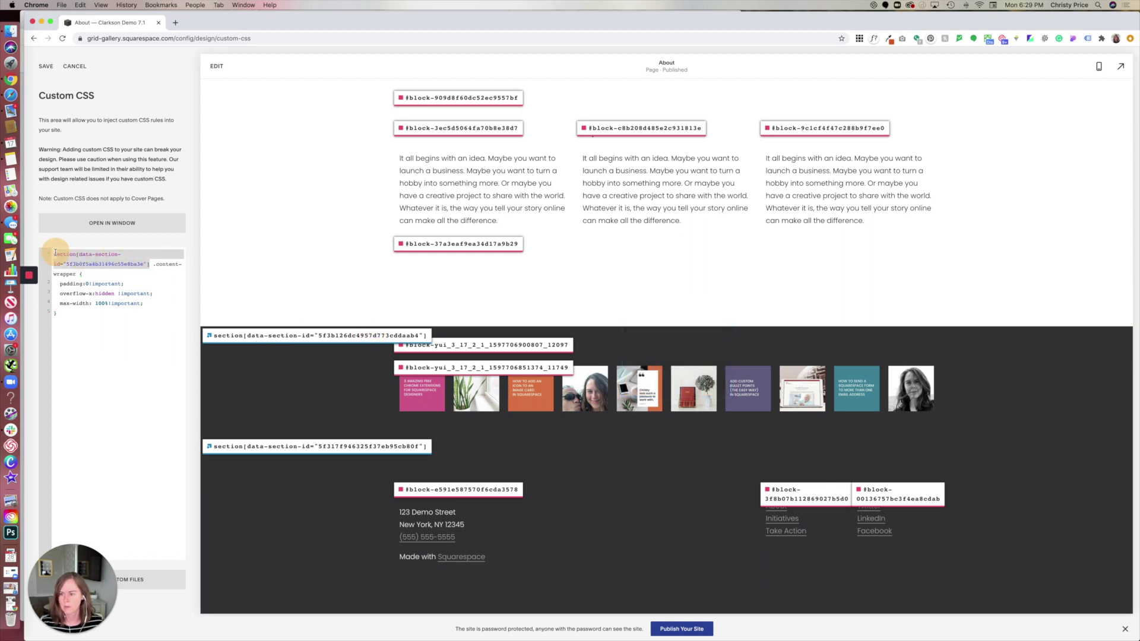
key(super+v)
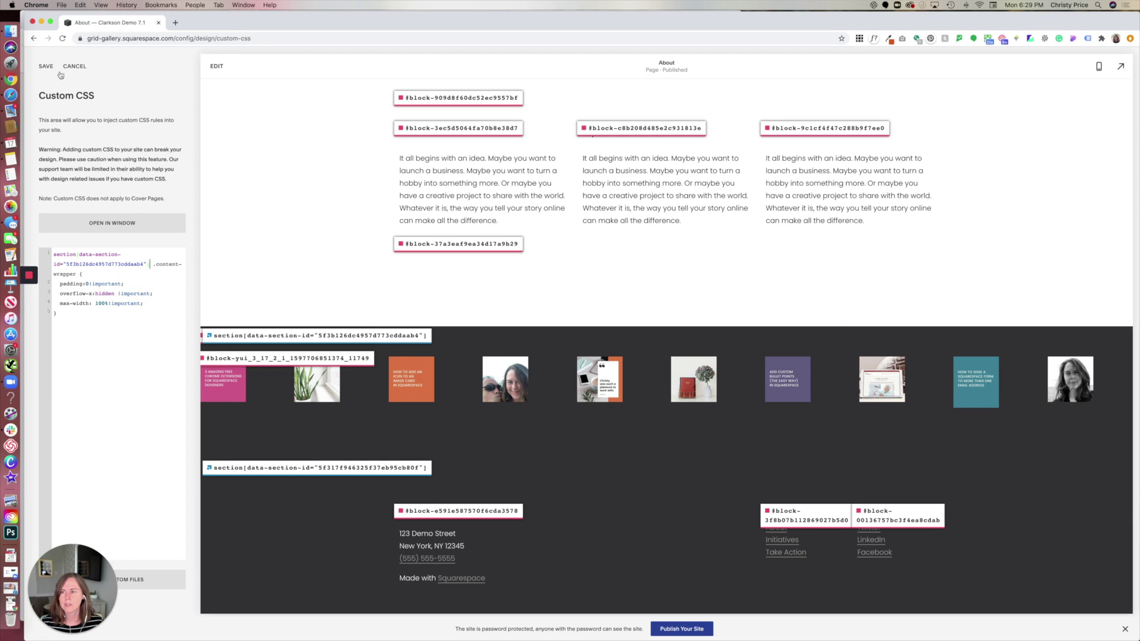
click(44, 67)
- Reload the About page to check the full-width Instagram strip, then reopen it for editing
click(62, 39)
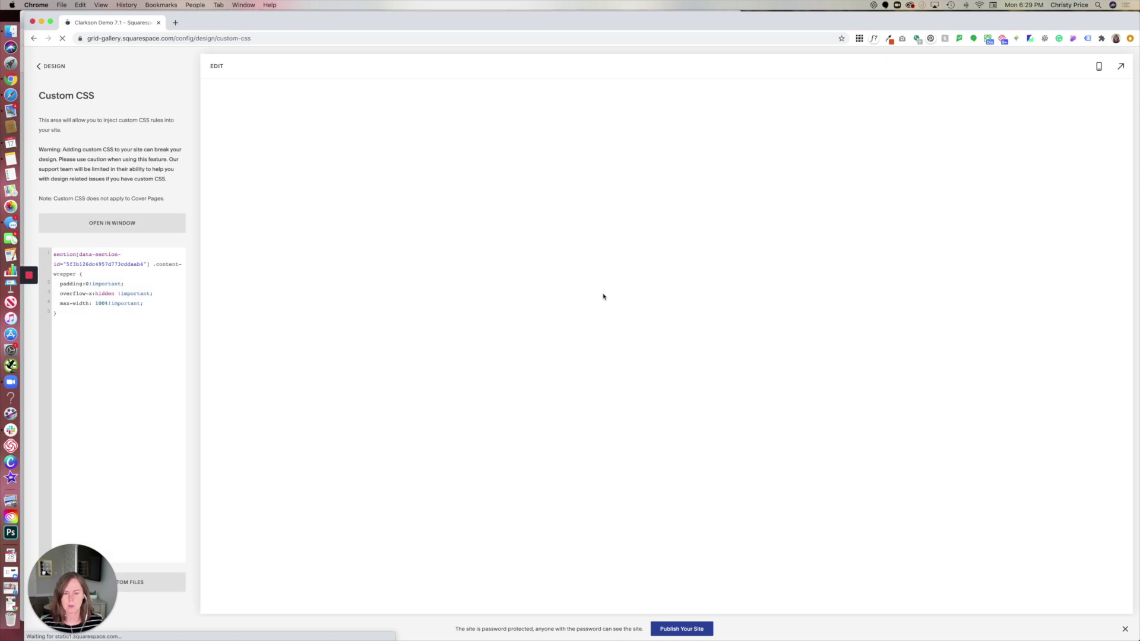
scroll(603, 293, down, 12)
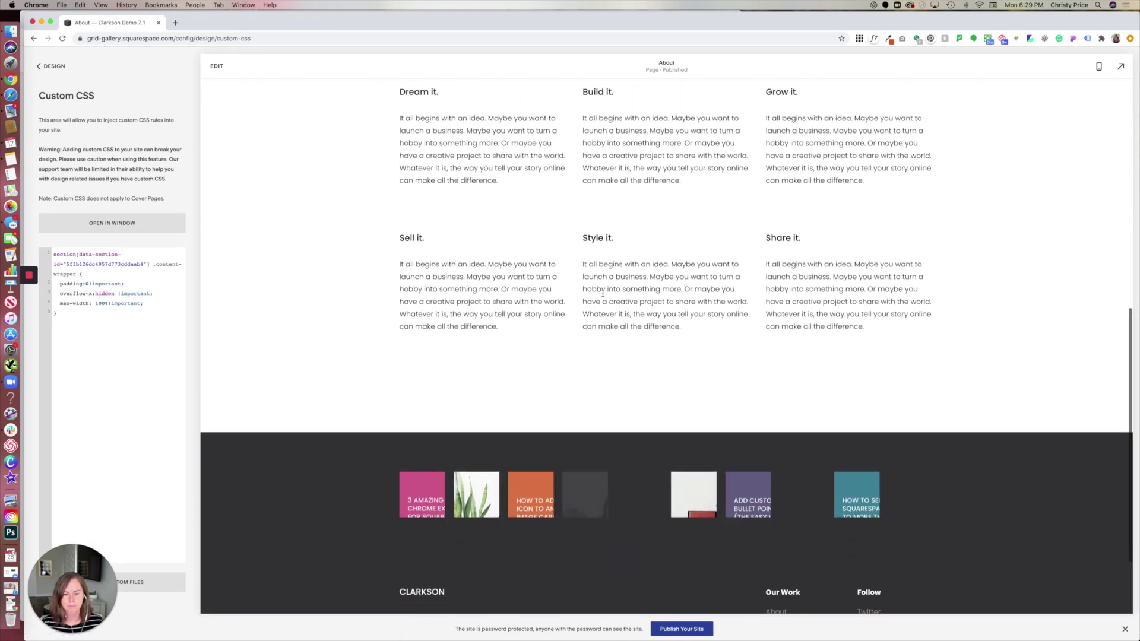
scroll(603, 296, down, 2)
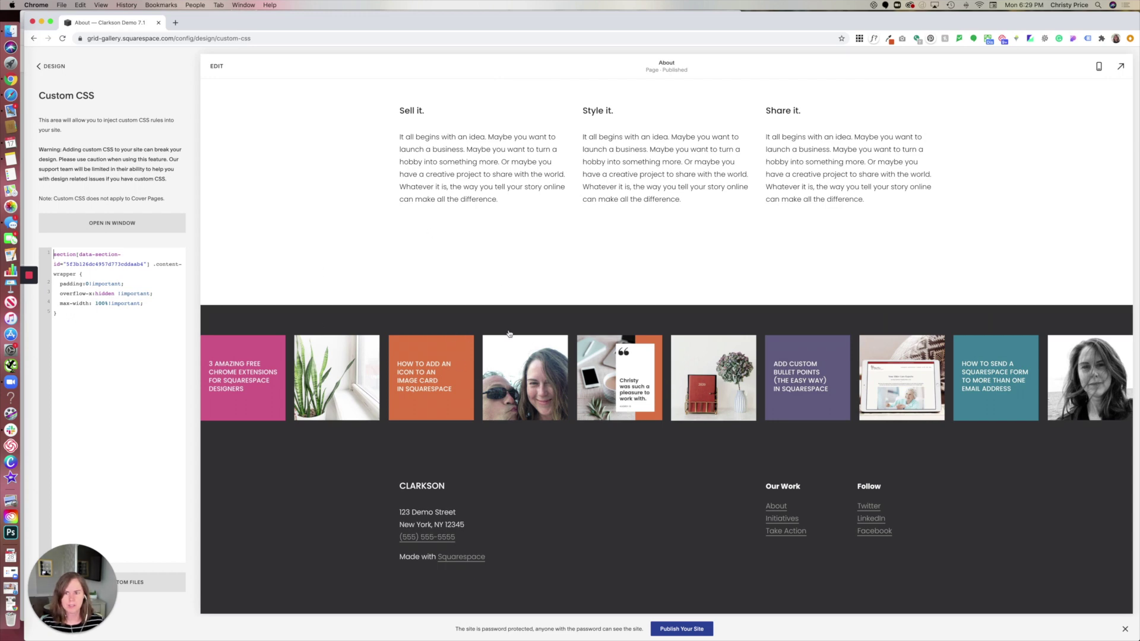
click(217, 66)
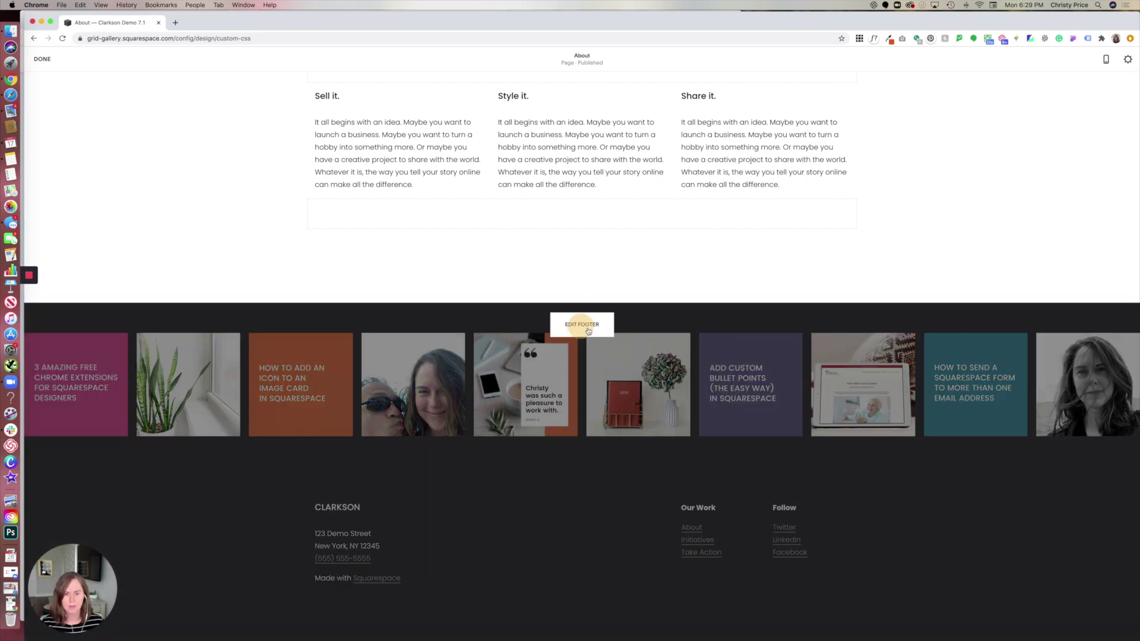
- Drag the footer Instagram block's image padding down to 0 and apply it
click(582, 321)
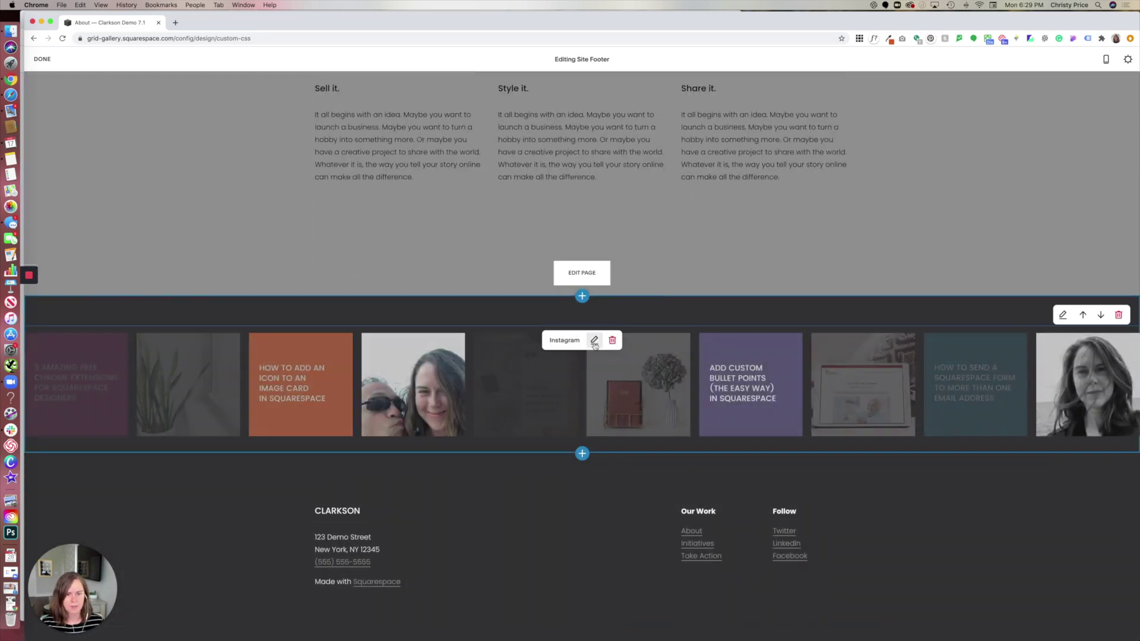
click(594, 342)
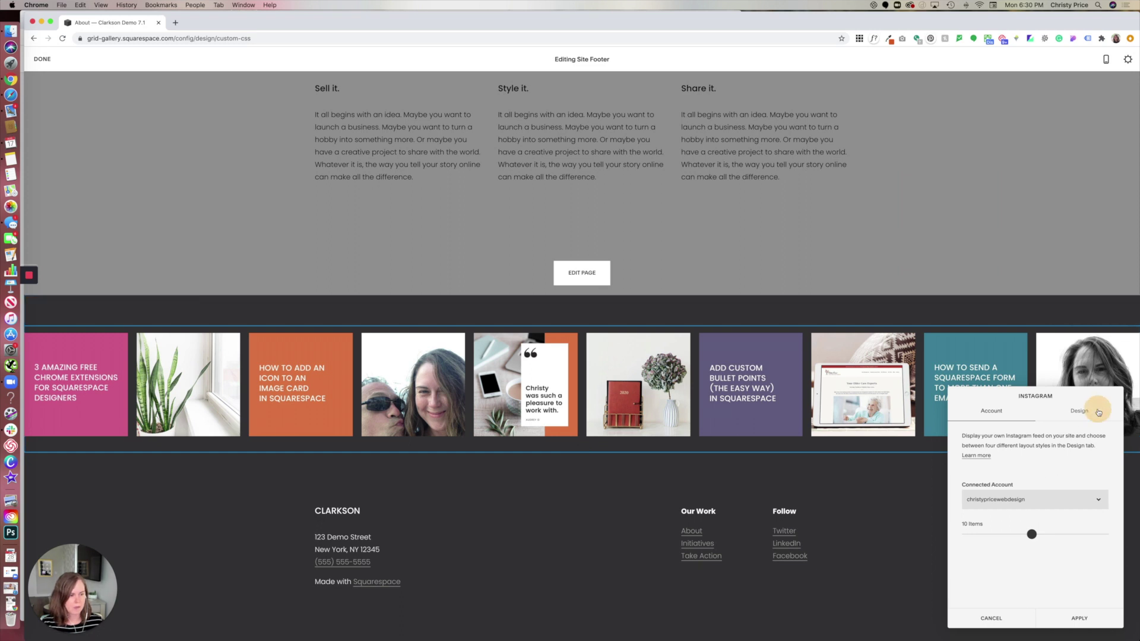
click(1079, 411)
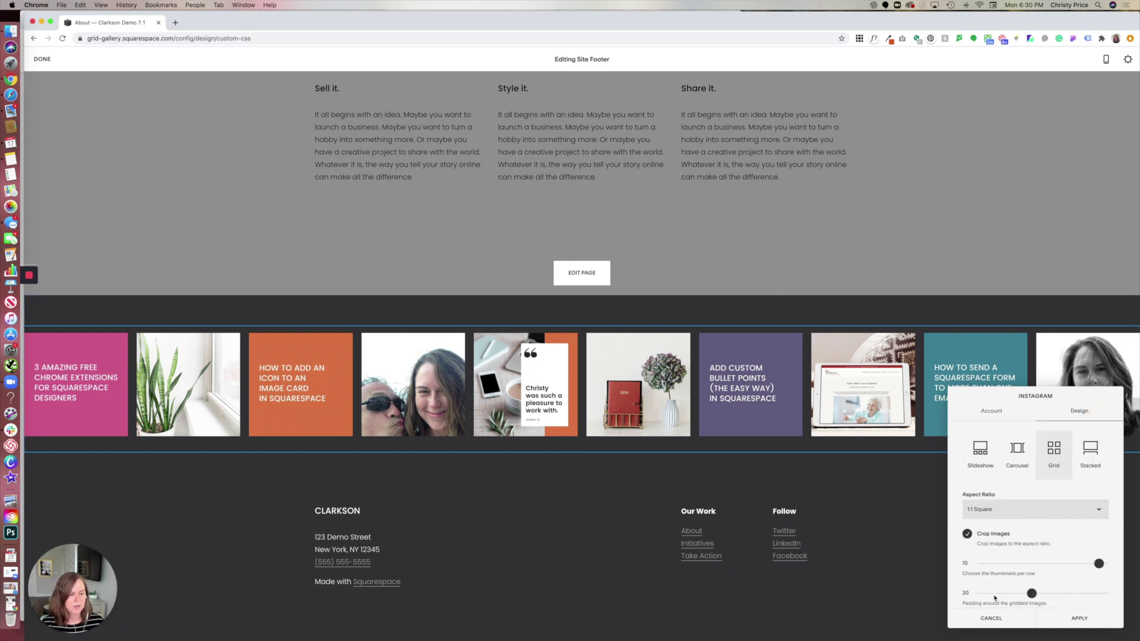
drag(1031, 593, 947, 591)
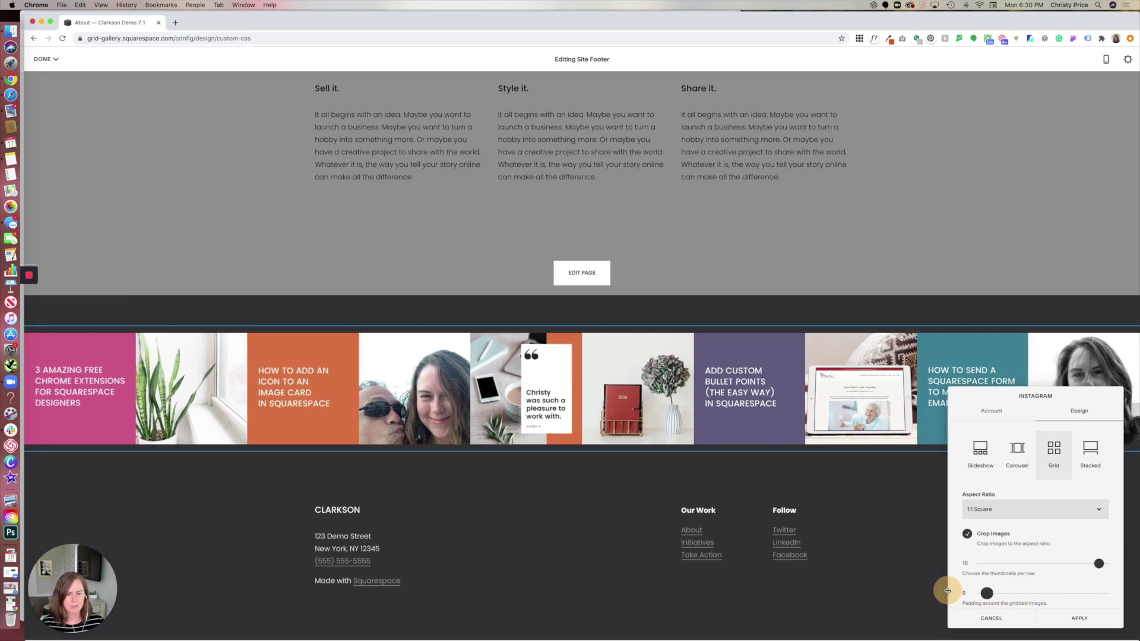
click(1079, 618)
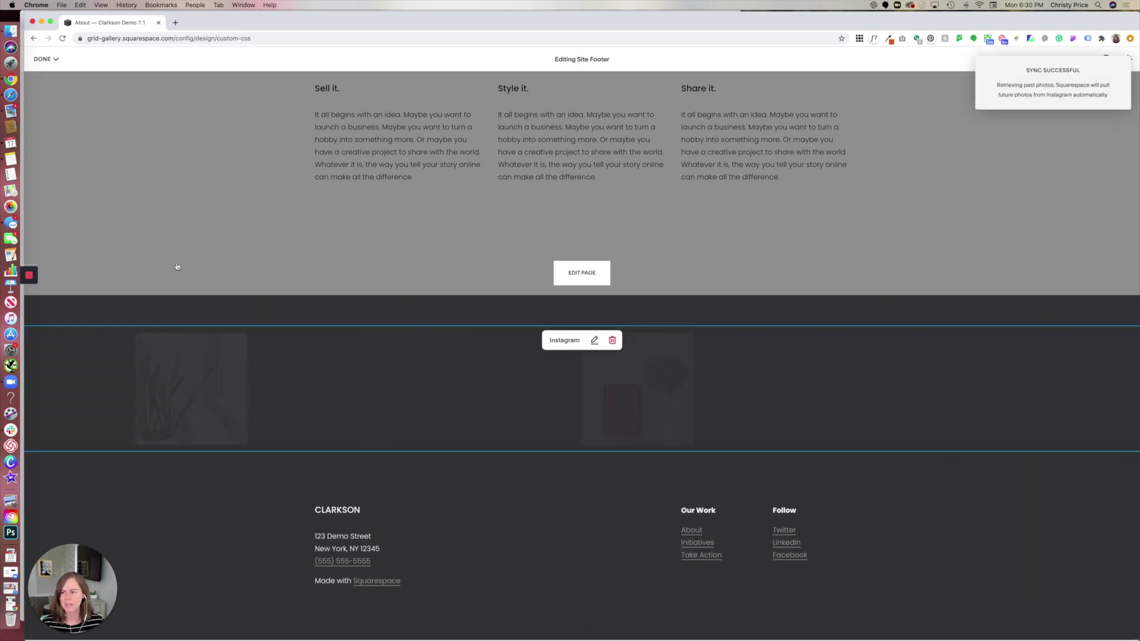